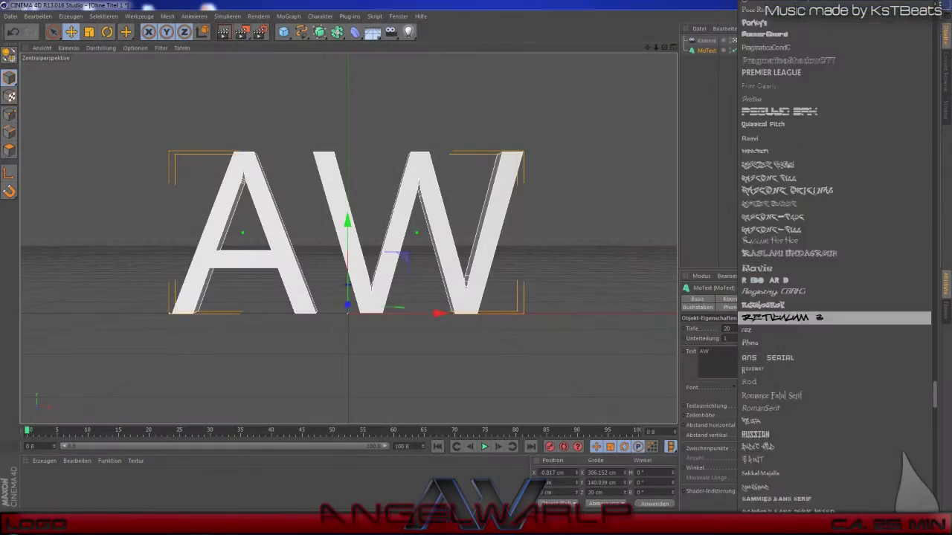
# - Set the AW MoText font to CGF Locust Resistance and orbit to view it at an angle
pyautogui.scroll(10, 833, 298)
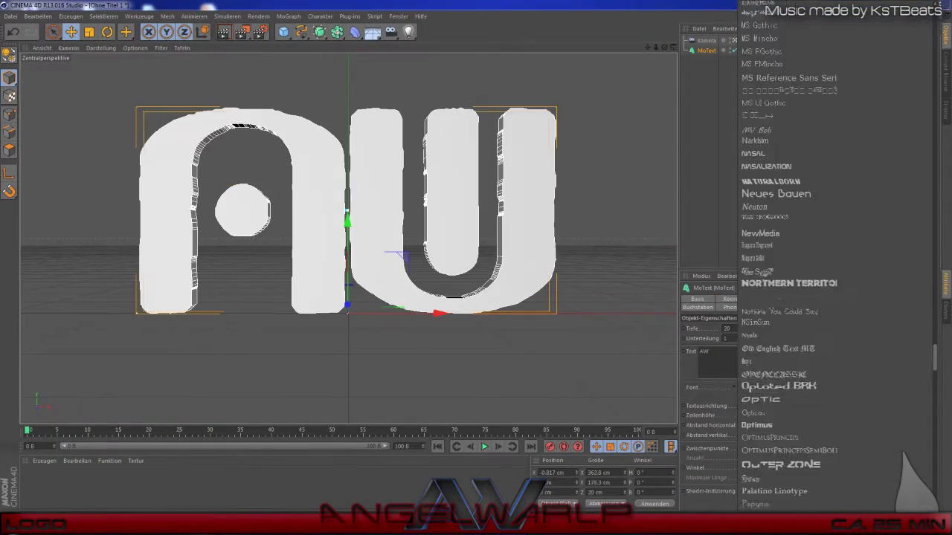
pyautogui.scroll(5, 832, 253)
pyautogui.scroll(5, 832, 253)
pyautogui.scroll(5, 833, 313)
pyautogui.scroll(10, 833, 372)
pyautogui.scroll(10, 832, 375)
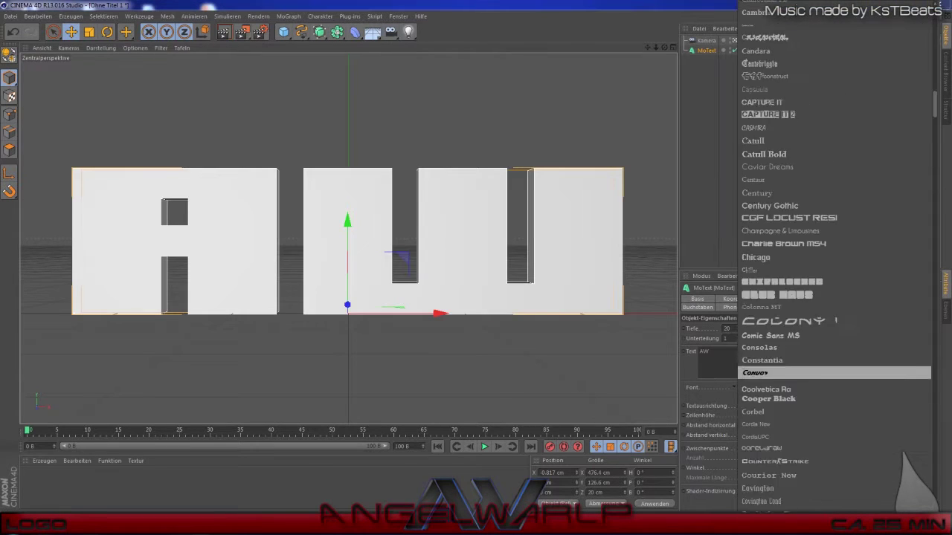
pyautogui.scroll(5, 832, 372)
pyautogui.scroll(5, 833, 357)
pyautogui.scroll(10, 833, 335)
pyautogui.scroll(10, 833, 305)
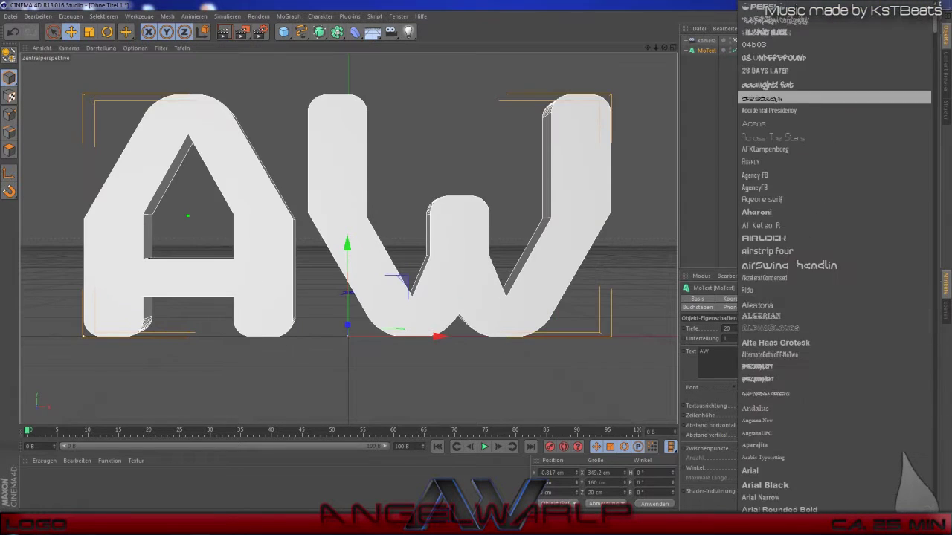
pyautogui.scroll(-5, 833, 335)
pyautogui.scroll(-5, 832, 350)
pyautogui.scroll(-5, 833, 357)
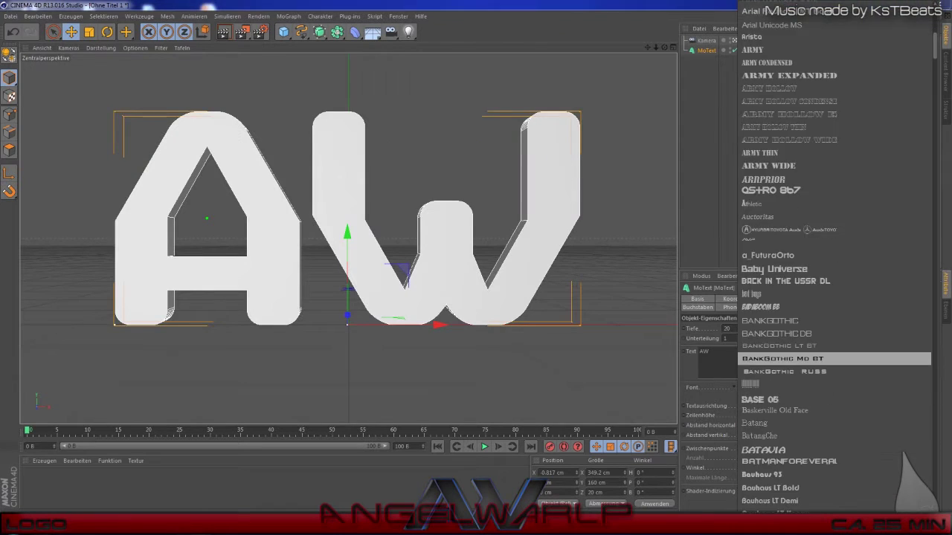
pyautogui.scroll(1, 833, 335)
pyautogui.scroll(-10, 833, 357)
pyautogui.scroll(-3, 832, 386)
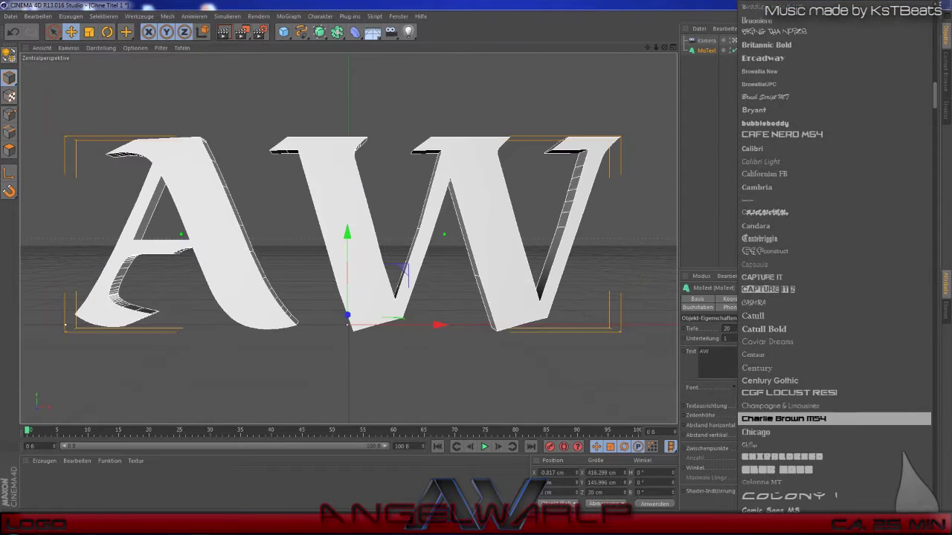
pyautogui.click(788, 391)
pyautogui.moveTo(663, 47); pyautogui.dragTo(631, 59)
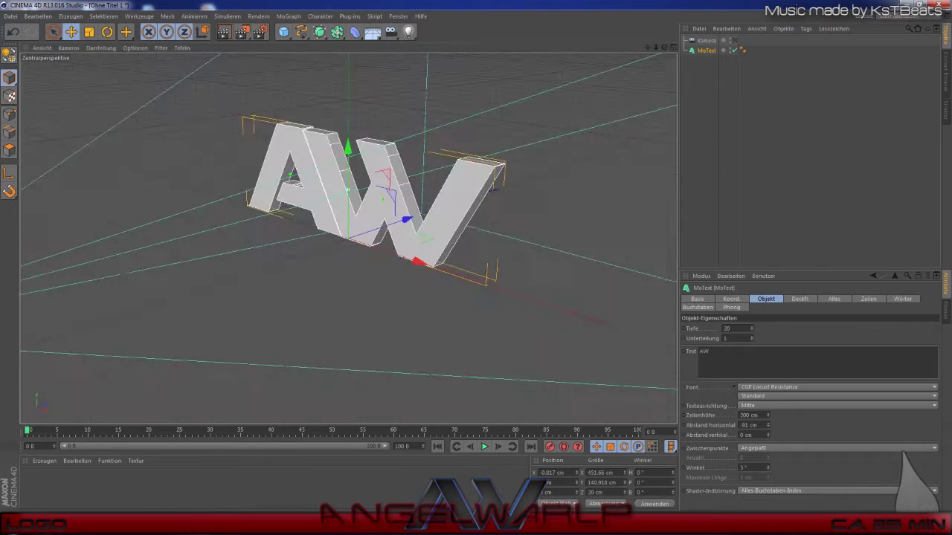
# - Add a second MoText holding W and shift it left in front view to overlap the A
pyautogui.press('F4')
pyautogui.press('F1')
pyautogui.click(288, 16)
pyautogui.click(297, 79)
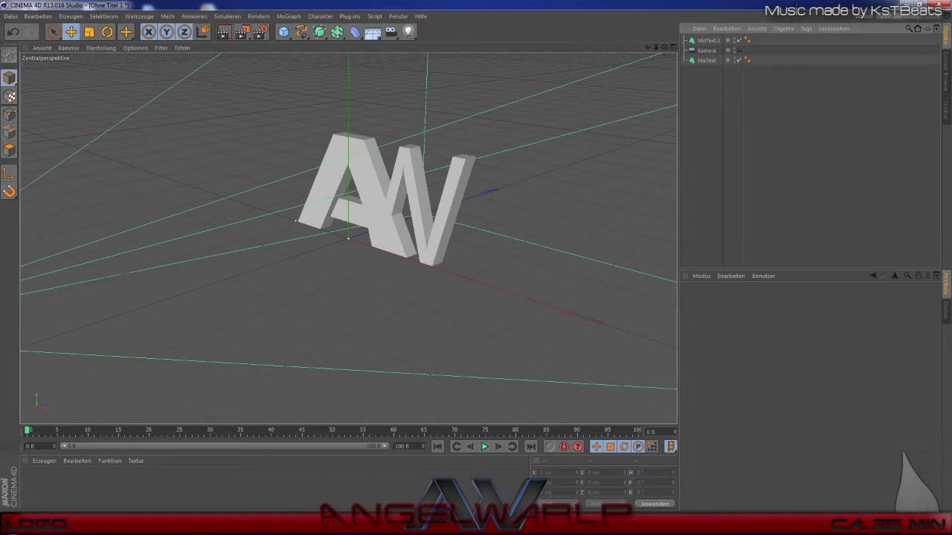
pyautogui.press('F4')
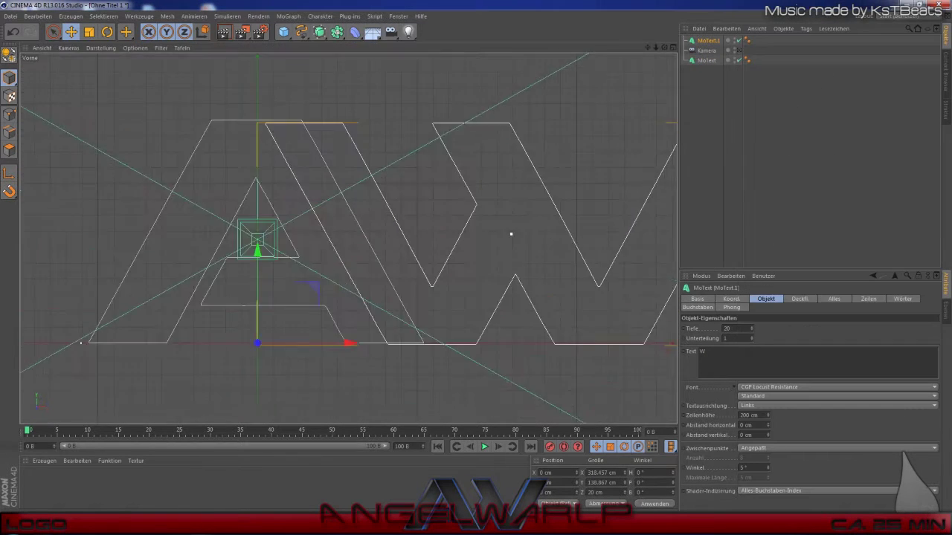
pyautogui.moveTo(301, 358); pyautogui.dragTo(281, 359)
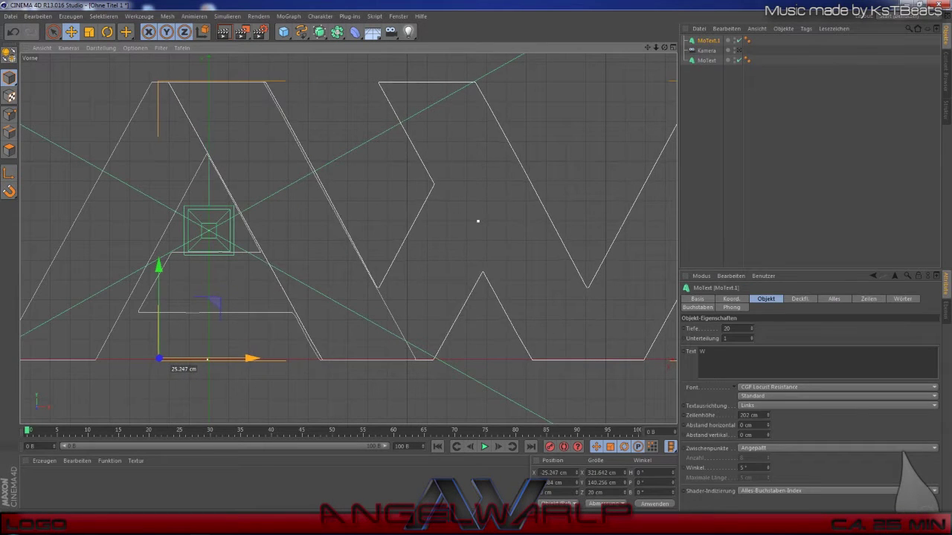
pyautogui.press('F1')
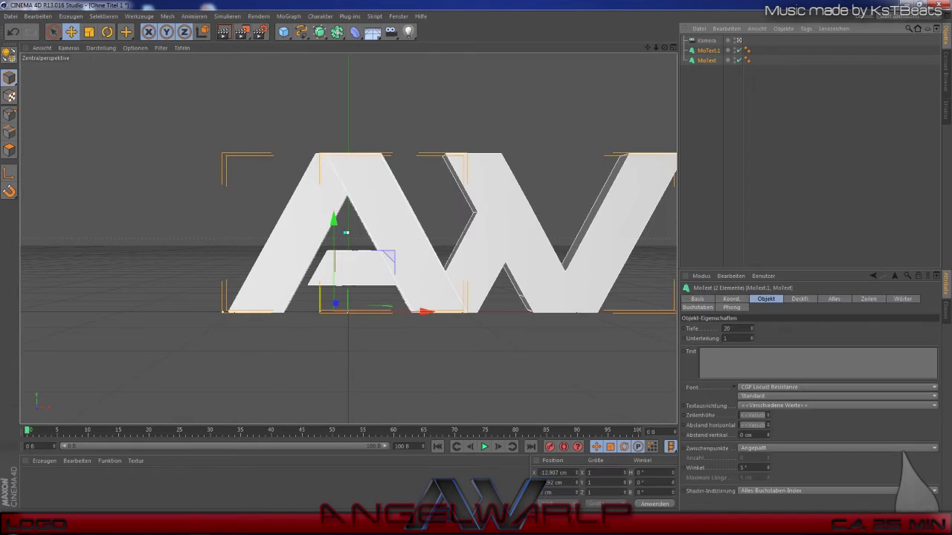
# - Create new materials and group the AW text objects into a Null-Object
pyautogui.doubleClick(45, 483)
pyautogui.doubleClick(30, 480)
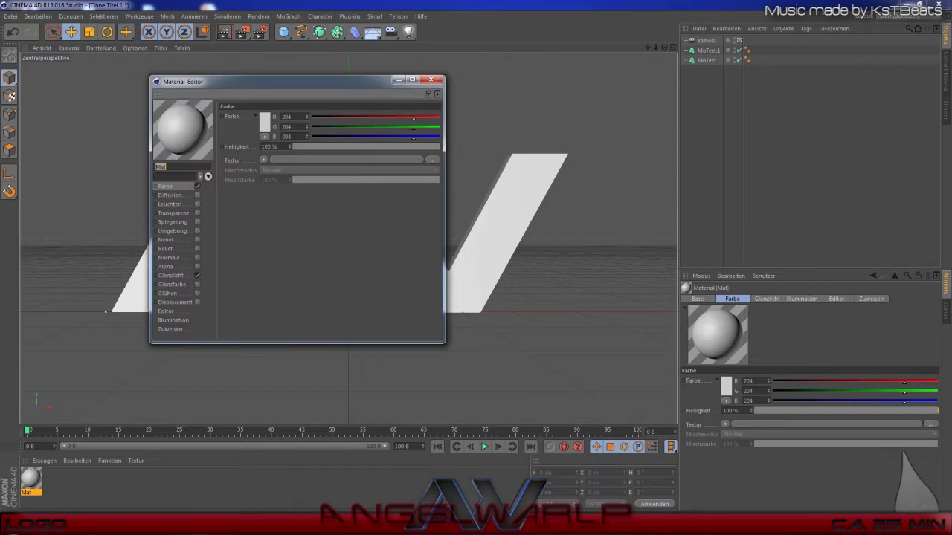
pyautogui.hotkey('ctrl', 'z')
pyautogui.rightClick(713, 60)
pyautogui.click(749, 280)
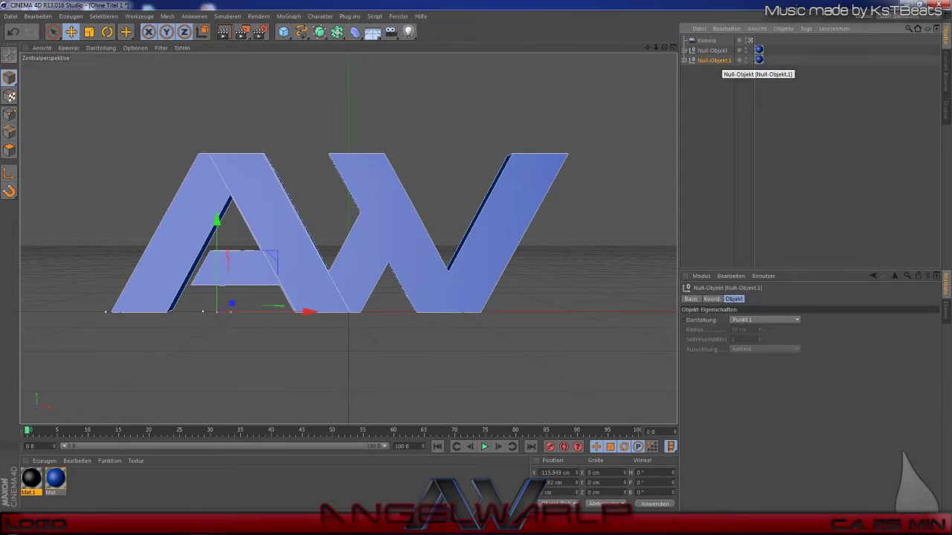
# - Set the start and end caps of both text objects to Rundung, checking with a preview render
pyautogui.click(809, 357)
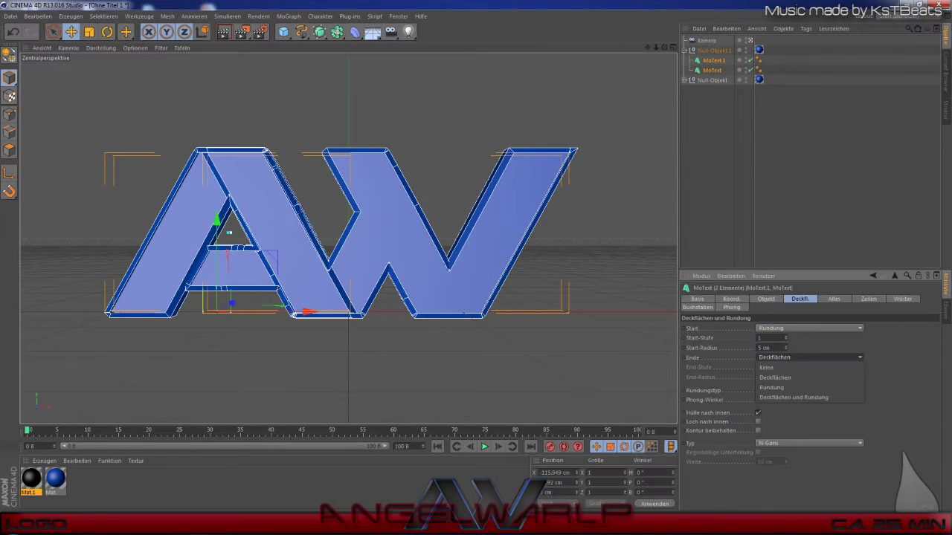
pyautogui.hotkey('ctrl', 'r')
pyautogui.click(809, 328)
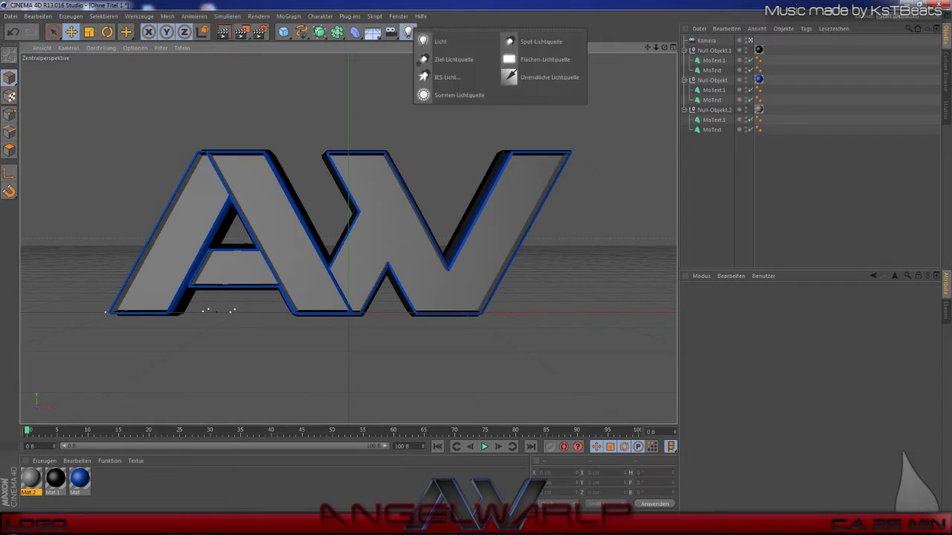
# - Add a light around the logo, test-render it, and open Mat.1 for editing
pyautogui.click(435, 38)
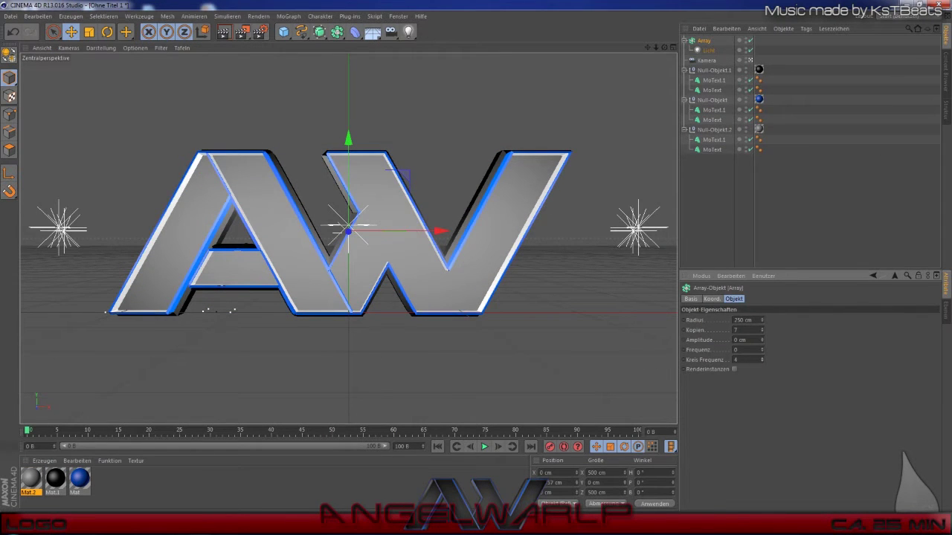
pyautogui.hotkey('ctrl', 'r')
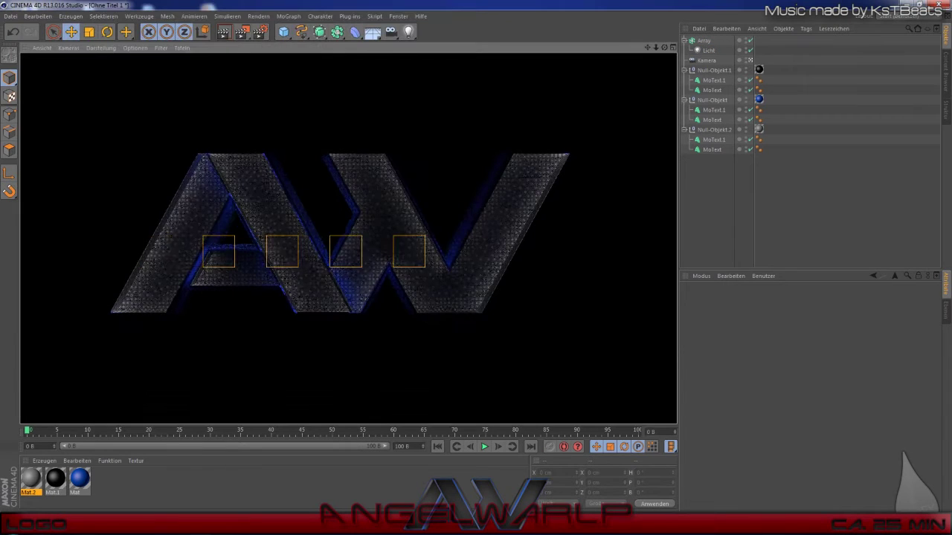
pyautogui.hotkey('ctrl', 'r')
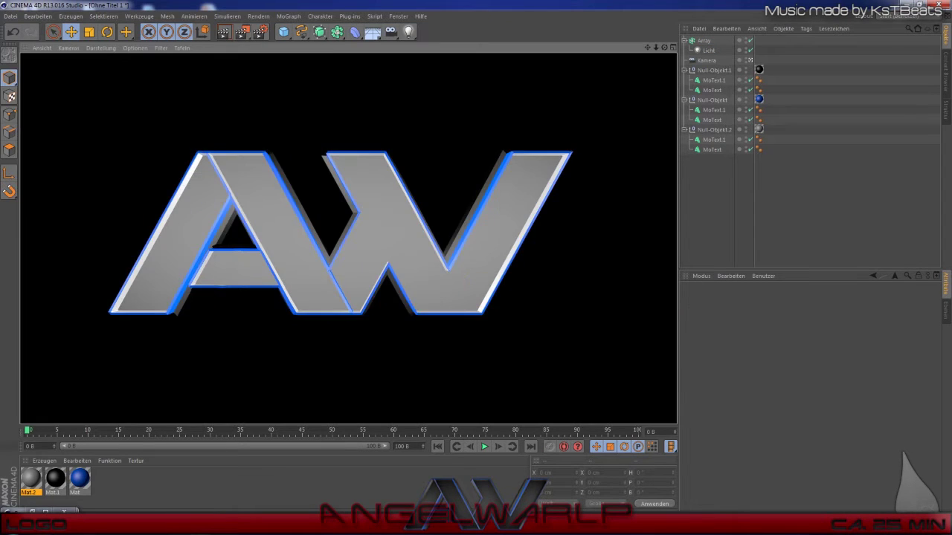
pyautogui.click(55, 479)
pyautogui.doubleClick(55, 479)
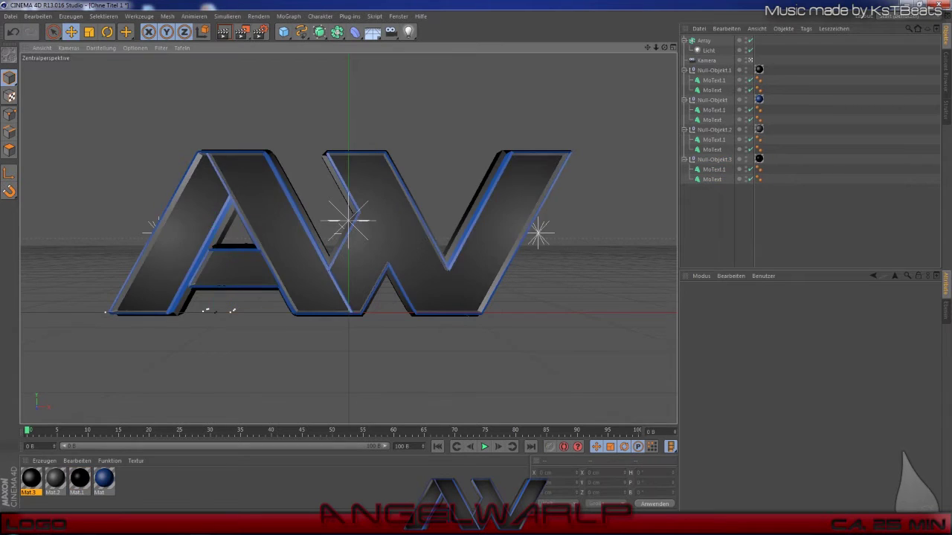
# - Test-render the silvery Mat.2 bevel edges, then render the logo out as AngelWarLP.png
pyautogui.click(223, 32)
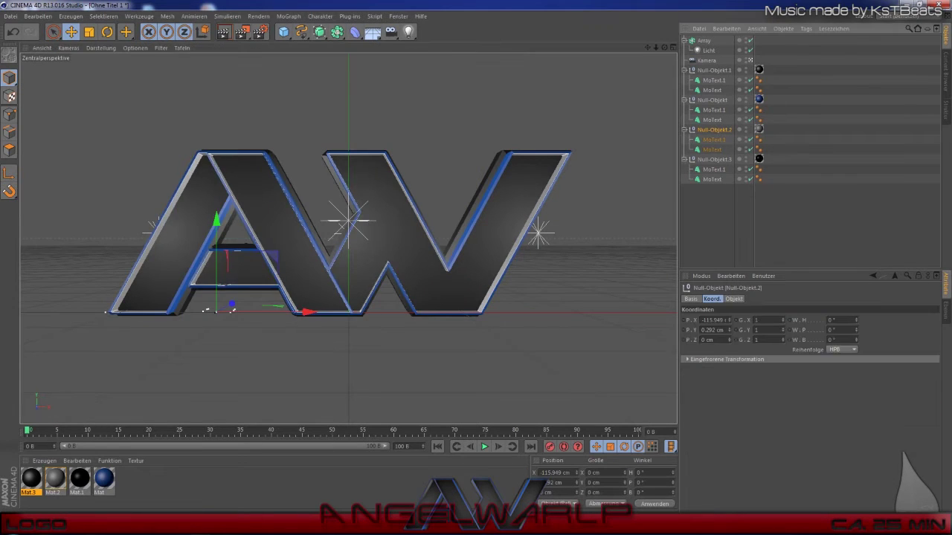
pyautogui.click(427, 65)
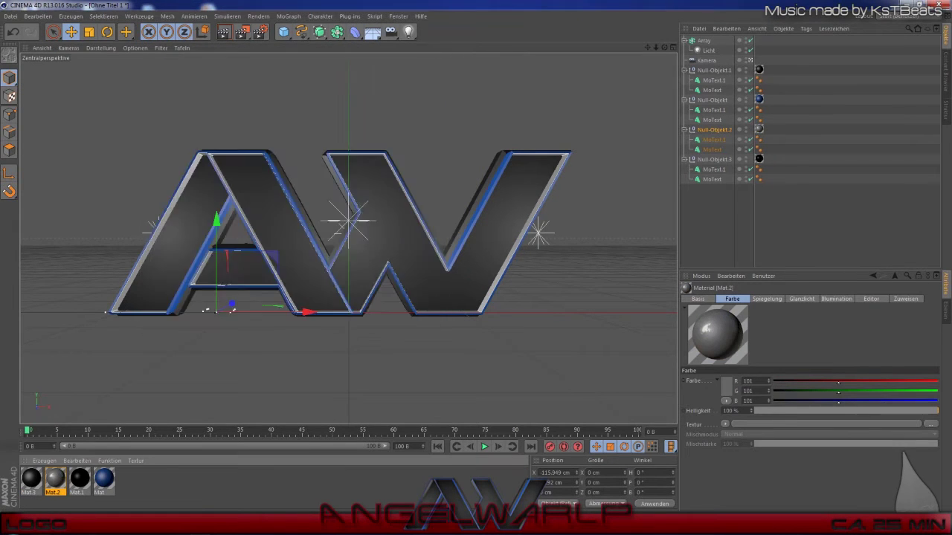
pyautogui.click(223, 32)
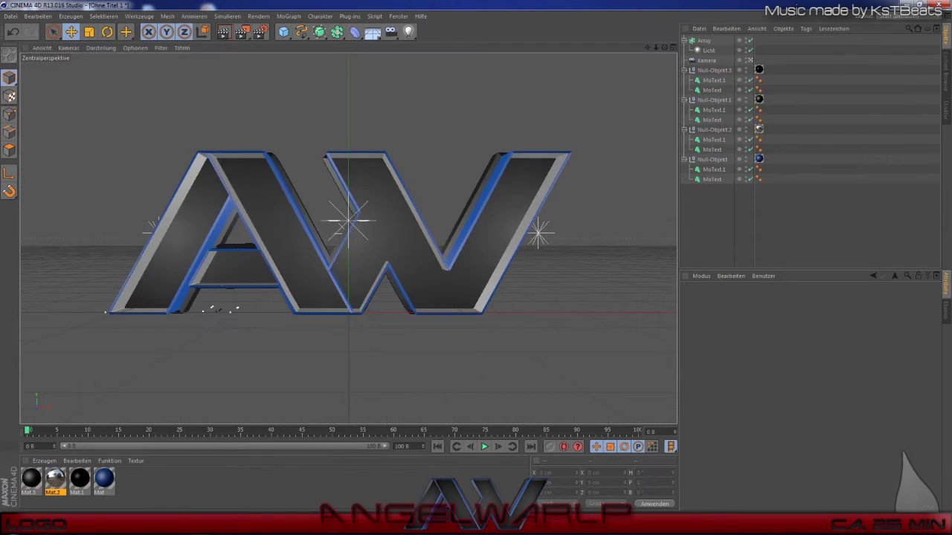
pyautogui.hotkey('ctrl', 'r')
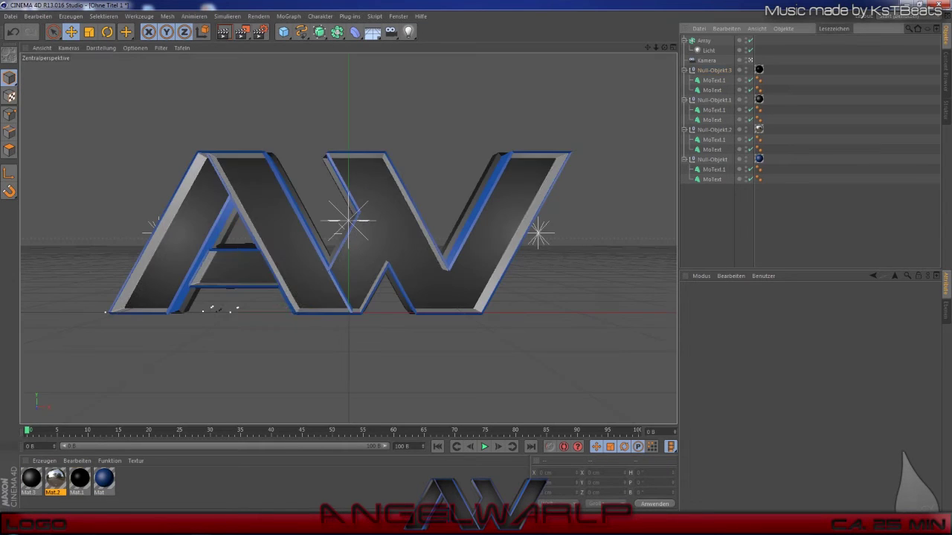
pyautogui.click(223, 31)
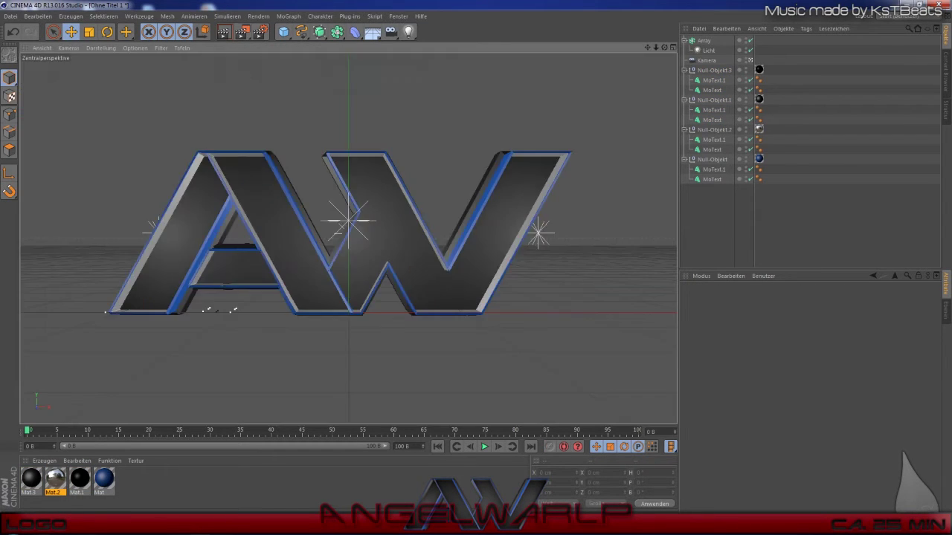
pyautogui.click(241, 31)
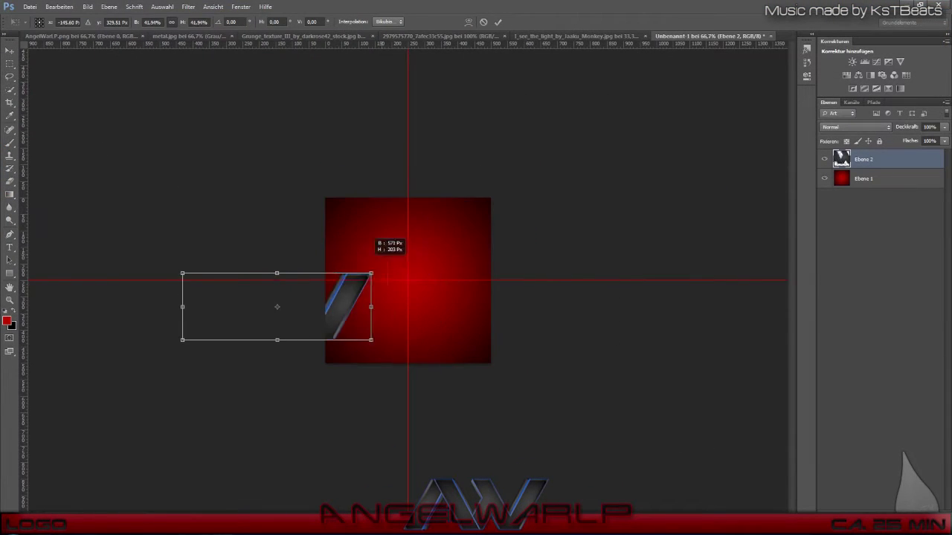
# - Confirm the AW render's placement and add the AngelWarLP text below it
pyautogui.press('Return')
pyautogui.press('t')
pyautogui.click(357, 333)
pyautogui.hotkey('ctrl', '-')
# - Rotate the AngelWarLP text into a slant and confirm the transform
pyautogui.hotkey('ctrl', 't')
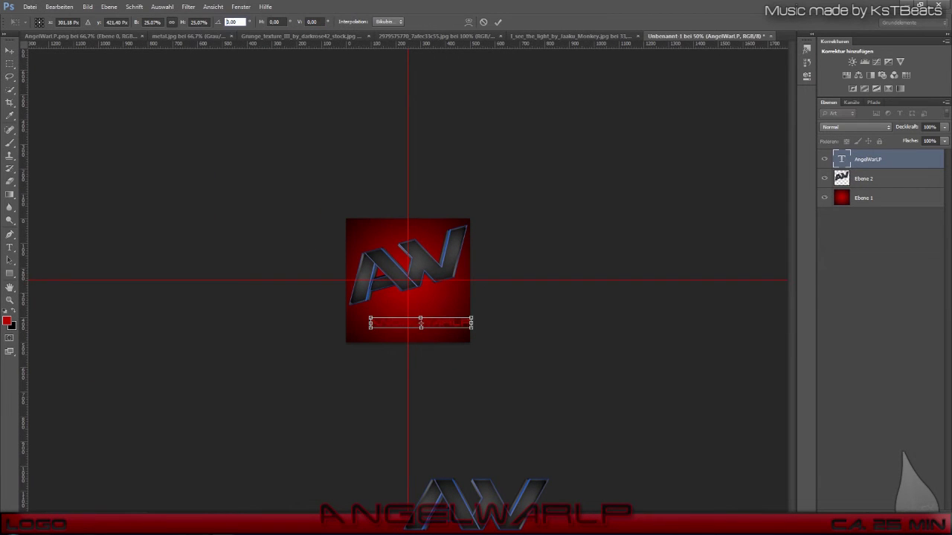
pyautogui.write('-15')
pyautogui.press('Return')
pyautogui.hotkey('ctrl', '+')
pyautogui.hotkey('ctrl', '+')
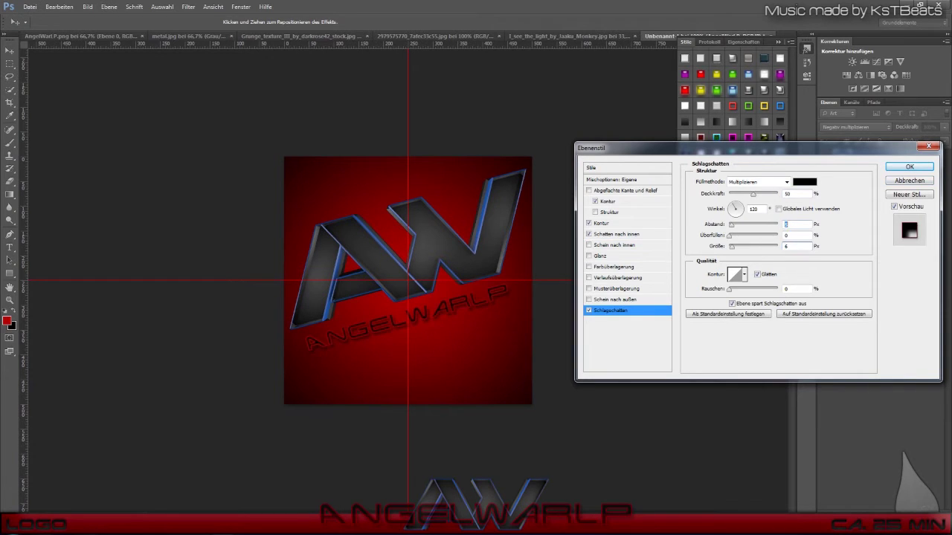
# - Give the logo layer a Multiply gradient overlay at 103° and 150% scale, then lower the texture layer
pyautogui.press('Return')
pyautogui.hotkey('ctrl', 't')
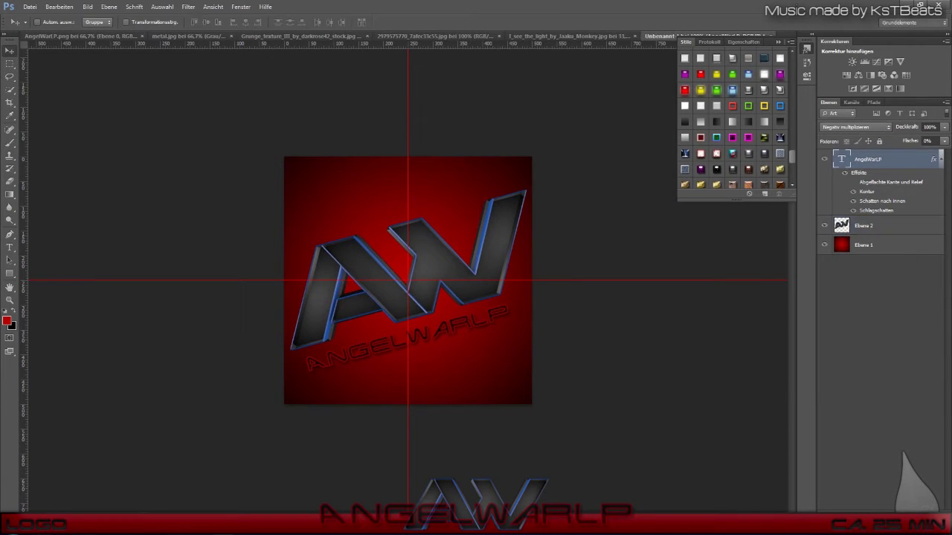
pyautogui.moveTo(407, 283); pyautogui.dragTo(416, 267)
pyautogui.moveTo(762, 249); pyautogui.dragTo(783, 249)
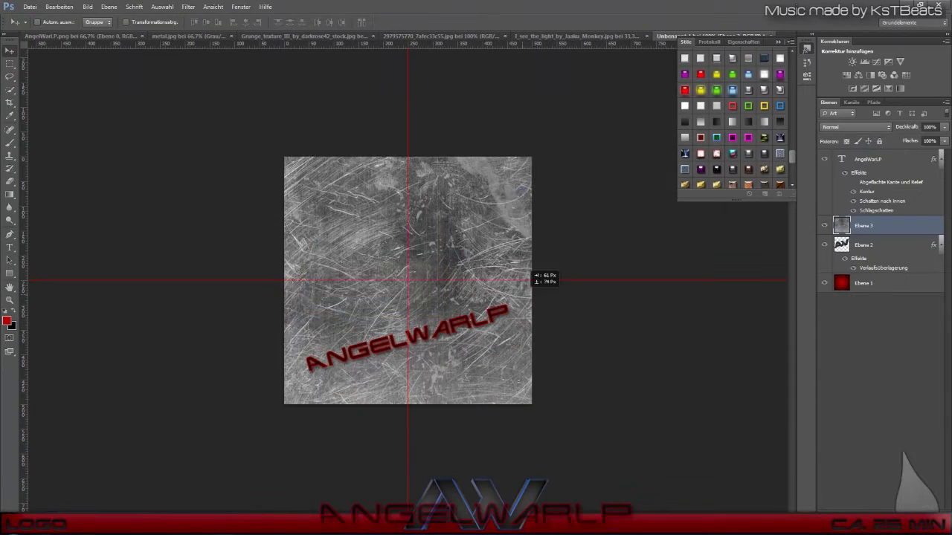
pyautogui.hotkey('ctrl', '[')
pyautogui.click(855, 128)
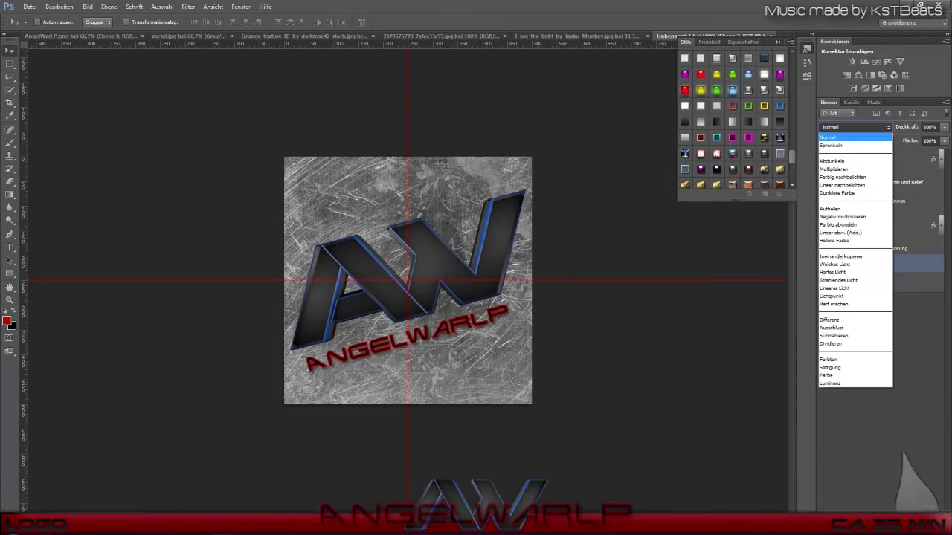
# - Blend the grunge texture layer as Ineinanderkopieren and switch to the lightning image
pyautogui.click(855, 257)
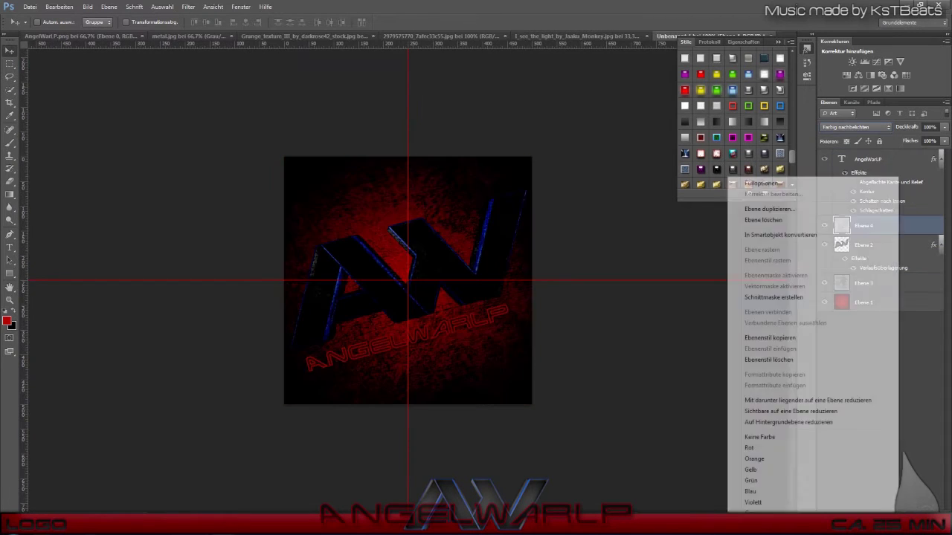
pyautogui.press('Down')
pyautogui.press('Down')
pyautogui.press('Down')
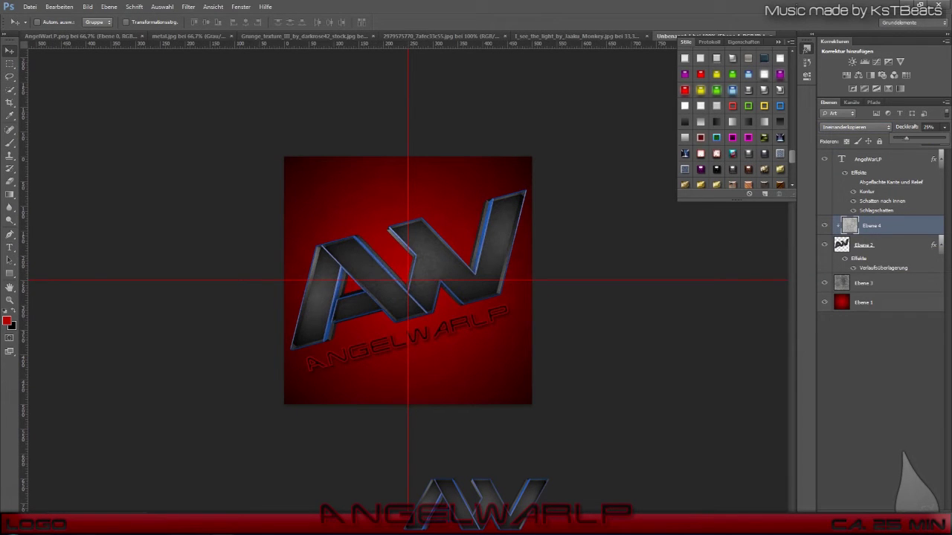
pyautogui.click(550, 36)
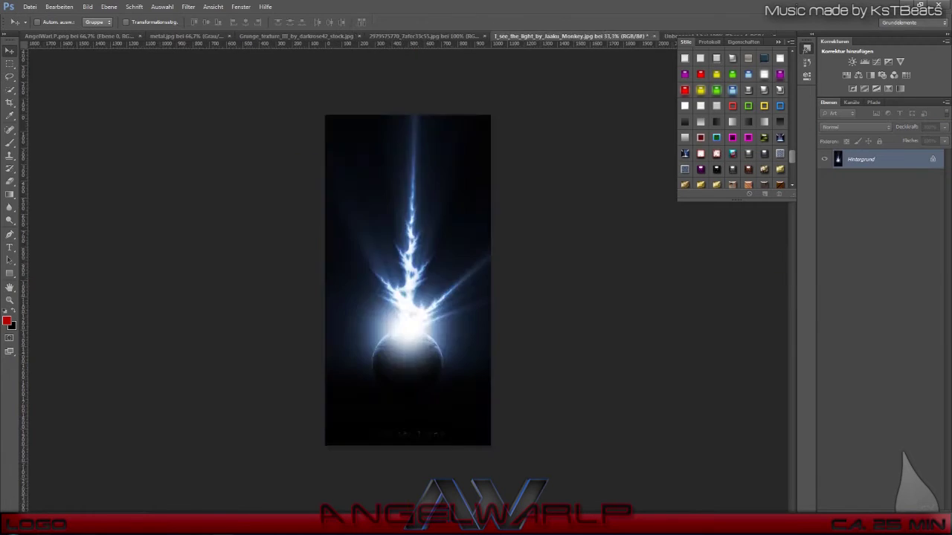
# - Bring the lightning into the logo document, rotate it across the lower canvas, and set Negativ multiplizieren
pyautogui.moveTo(407, 283); pyautogui.dragTo(250, 425)
pyautogui.moveTo(273, 287); pyautogui.dragTo(284, 372)
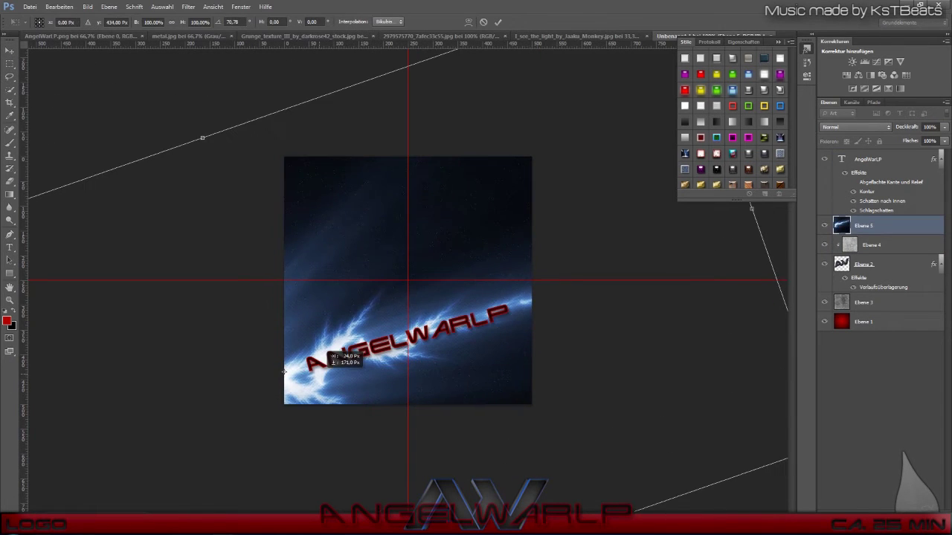
pyautogui.hotkey('ctrl', '-')
pyautogui.hotkey('ctrl', '-')
pyautogui.hotkey('ctrl', '+')
pyautogui.press('Down')
pyautogui.press('Down')
pyautogui.press('Down')
pyautogui.press('Down')
pyautogui.press('Down')
pyautogui.hotkey('ctrl', '+')
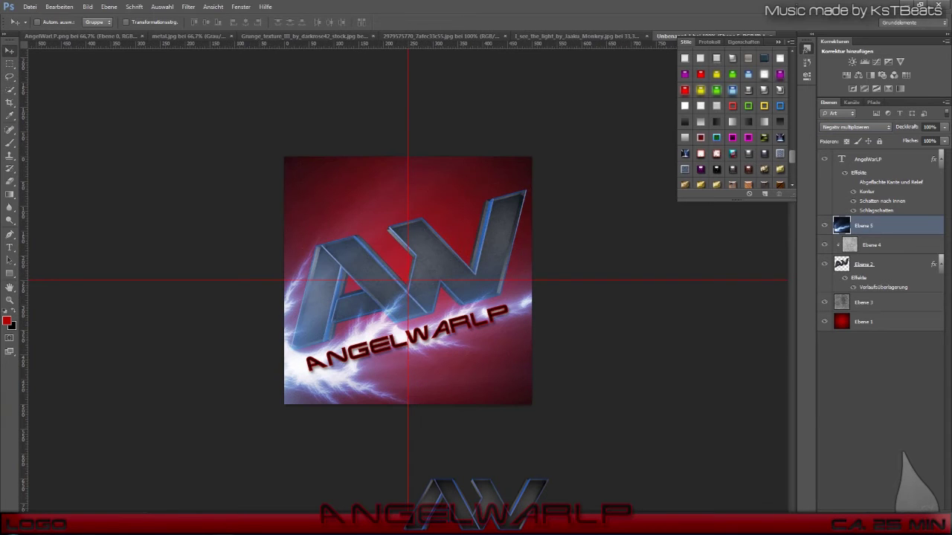
# - Move the logo layers above the lettering and give the text stroke a shape-following gradient
pyautogui.moveTo(862, 160); pyautogui.dragTo(862, 158)
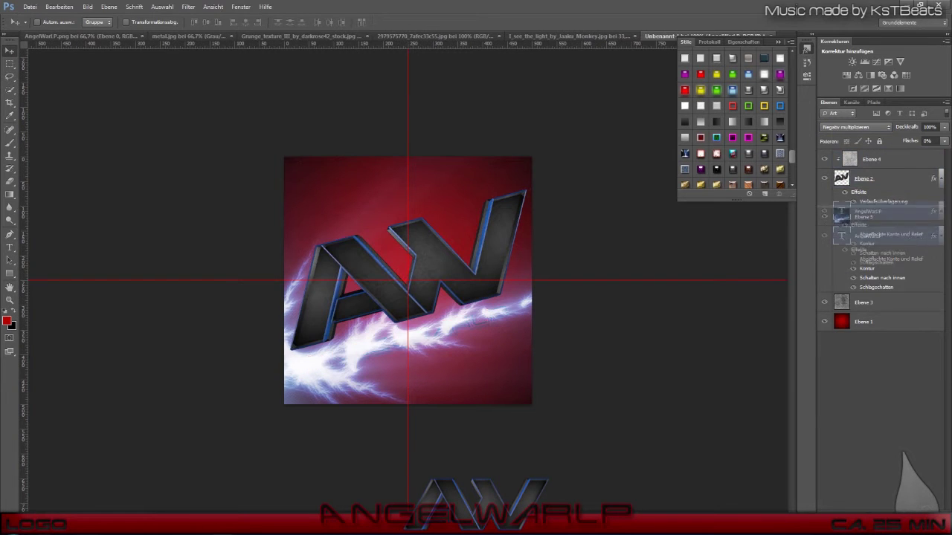
pyautogui.doubleClick(892, 216)
pyautogui.click(609, 223)
pyautogui.click(741, 249)
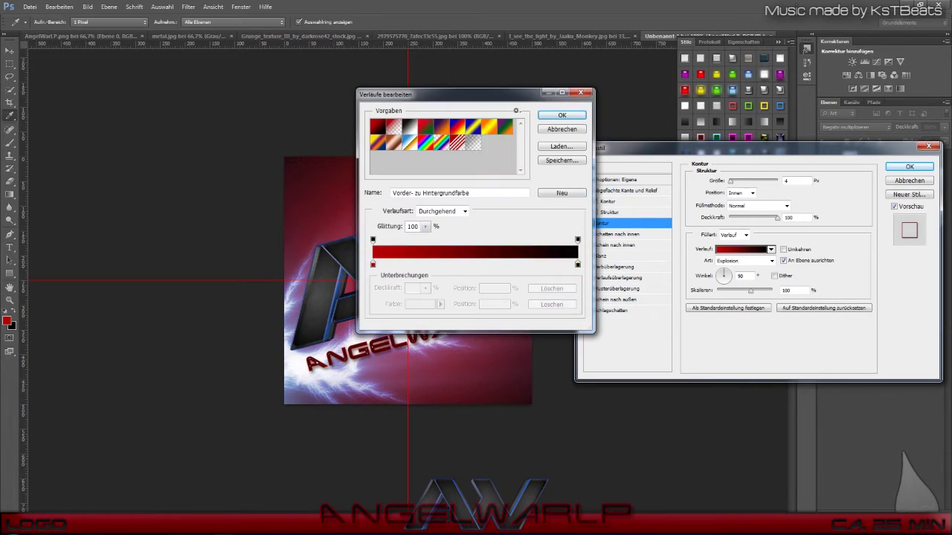
# - Pick a new end colour for the AngelWarLP stroke gradient
pyautogui.click(563, 127)
pyautogui.click(741, 249)
pyautogui.click(420, 304)
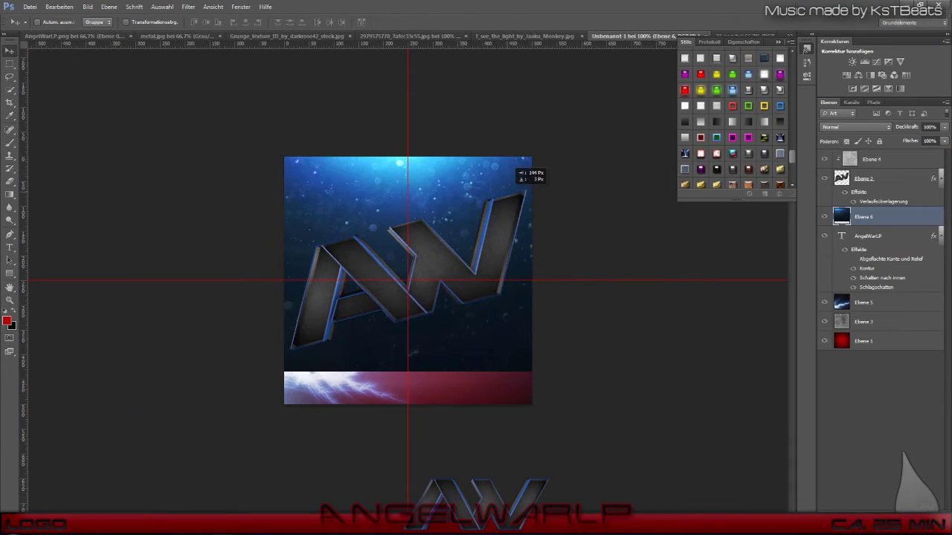
# - Set Ebene 6 to Aufhellen; tint particles and lightning red with clipped Färben Hue/Saturation layers (saturation 64)
pyautogui.press('Down')
pyautogui.press('Down')
pyautogui.press('Down')
pyautogui.press('Down')
pyautogui.press('Down')
pyautogui.press('Down')
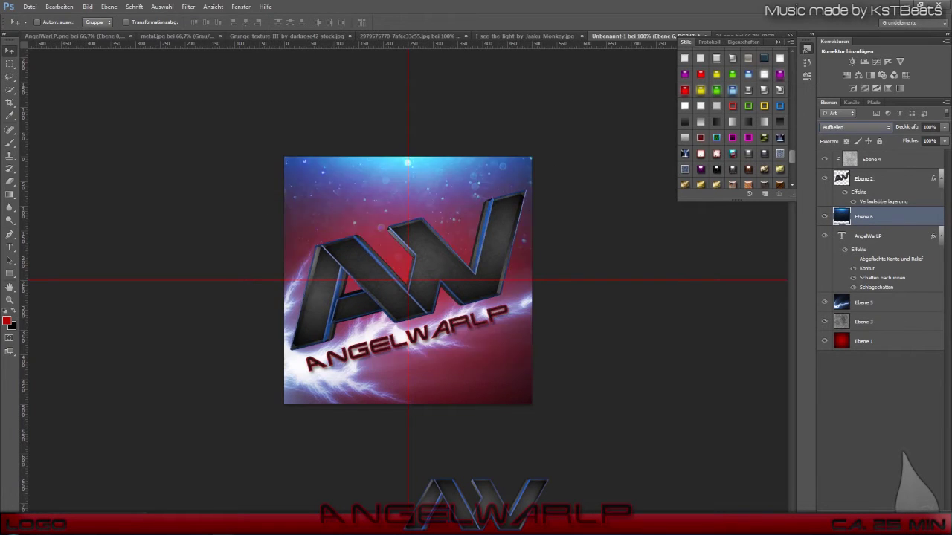
pyautogui.click(846, 75)
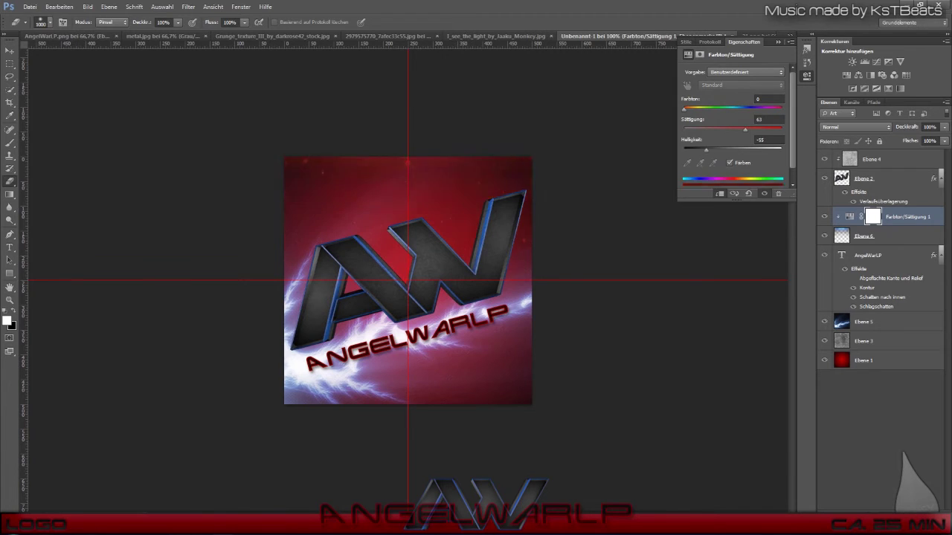
pyautogui.click(806, 76)
pyautogui.click(863, 236)
pyautogui.press('v')
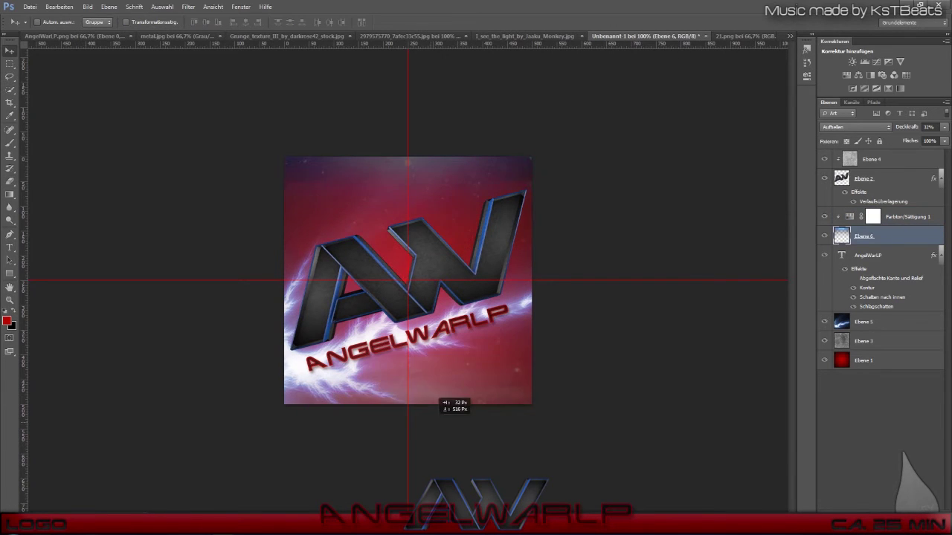
pyautogui.click(729, 162)
pyautogui.moveTo(707, 129); pyautogui.dragTo(746, 130)
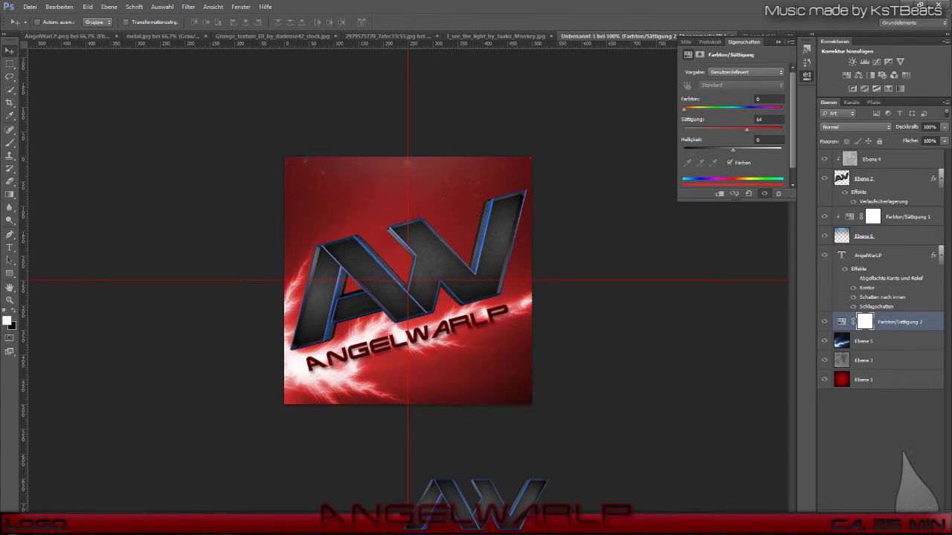
pyautogui.click(719, 194)
# - Soften Ebene 2's gradient overlay to 74 with Darken blending
pyautogui.click(807, 75)
pyautogui.doubleClick(881, 200)
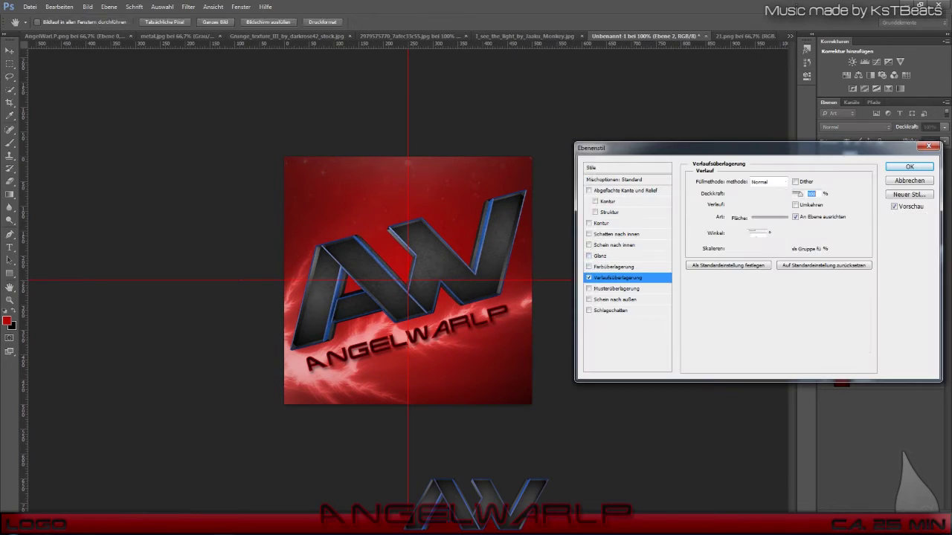
pyautogui.write('74')
pyautogui.hotkey('shift', 'Tab')
pyautogui.press('Up')
pyautogui.press('Return')
# - Open the flare image 40.jpg
pyautogui.click(30, 7)
pyautogui.click(45, 31)
pyautogui.doubleClick(638, 362)
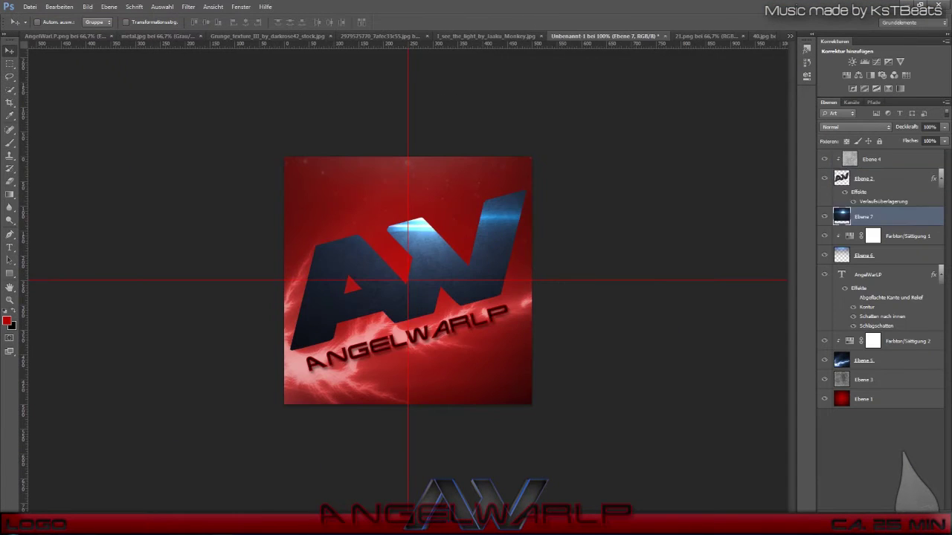
# - Bring the flare in as Ebene 7 and tint it red-pink with a clipped Hue/Saturation layer
pyautogui.moveTo(407, 281); pyautogui.dragTo(416, 130)
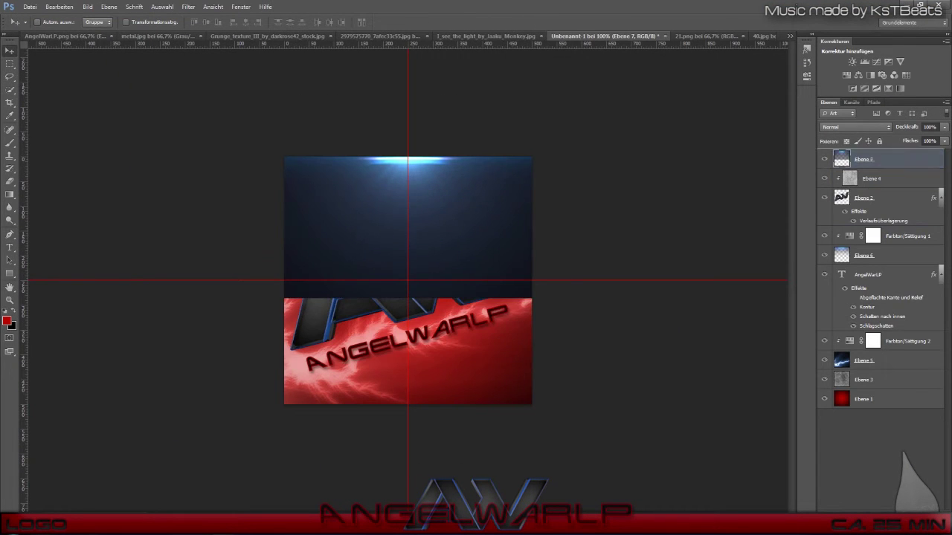
pyautogui.moveTo(862, 276); pyautogui.dragTo(862, 265)
pyautogui.click(907, 236)
pyautogui.hotkey('ctrl', 'alt', 'g')
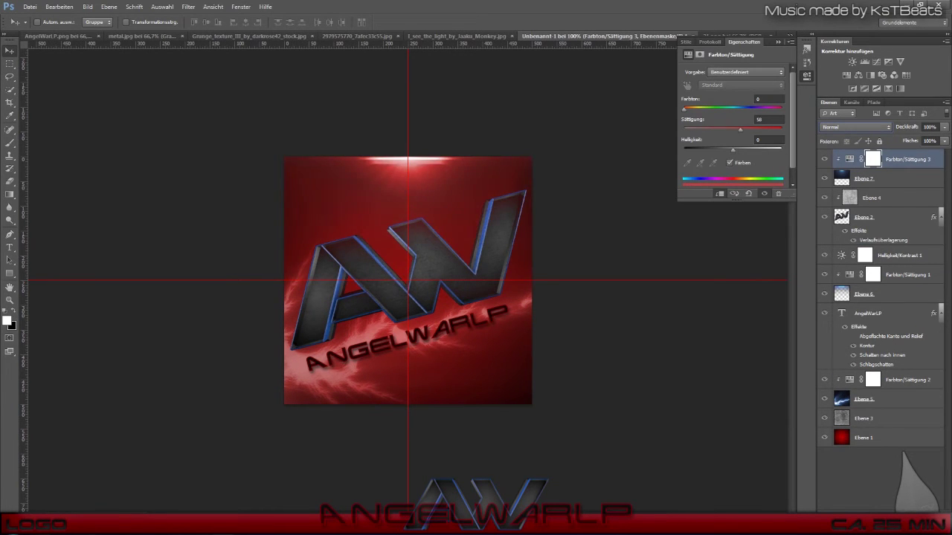
pyautogui.moveTo(781, 109); pyautogui.dragTo(774, 109)
pyautogui.click(807, 75)
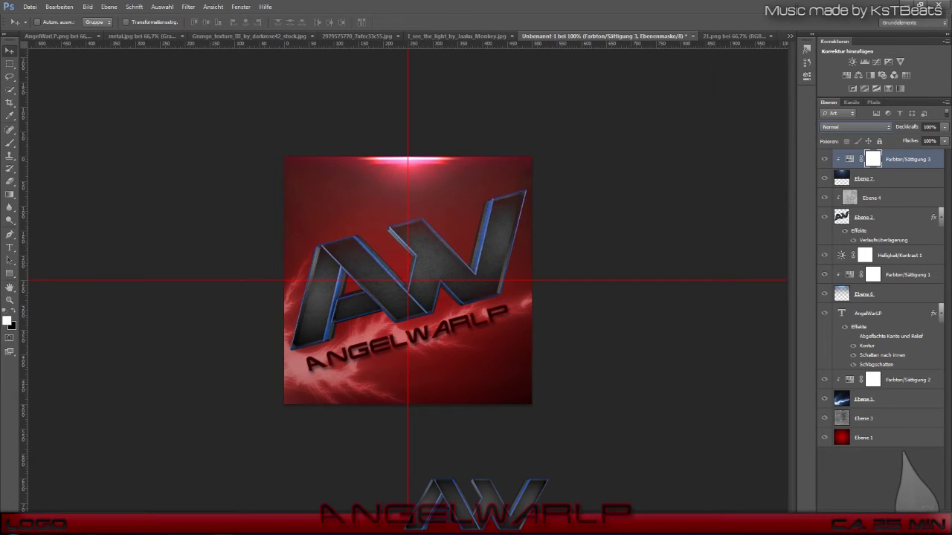
# - Stretch the flare horizontally to 224% along the top edge of the canvas
pyautogui.click(863, 179)
pyautogui.hotkey('ctrl', '-')
pyautogui.hotkey('ctrl', 't')
pyautogui.moveTo(543, 214); pyautogui.dragTo(622, 214)
pyautogui.moveTo(200, 214); pyautogui.dragTo(109, 214)
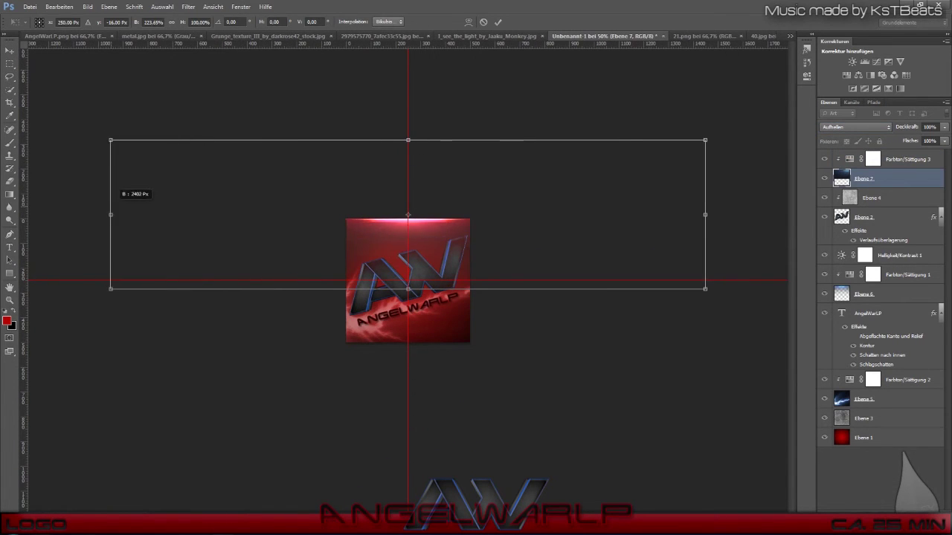
pyautogui.press('Return')
pyautogui.click(849, 159)
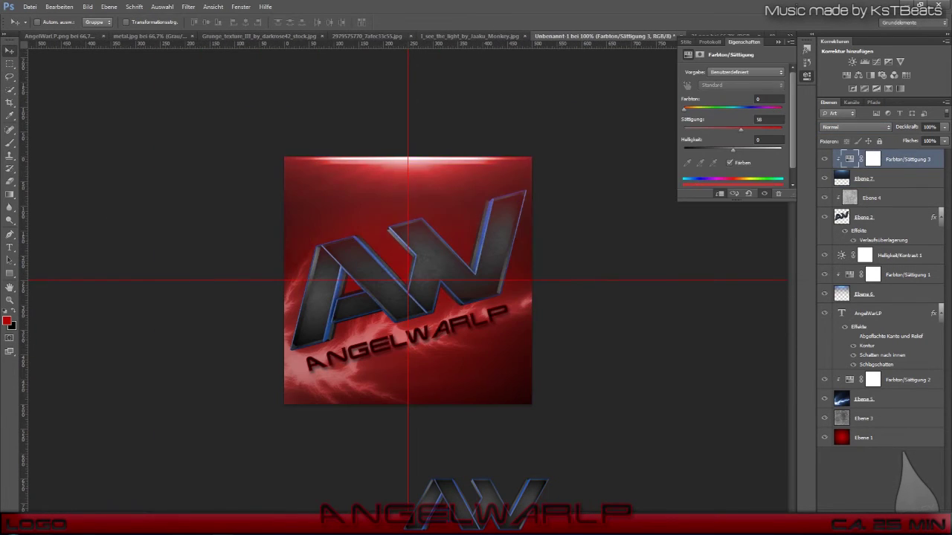
# - Brighten the top glow with a Brightness/Contrast layer clipped to Ebene 7
pyautogui.click(806, 75)
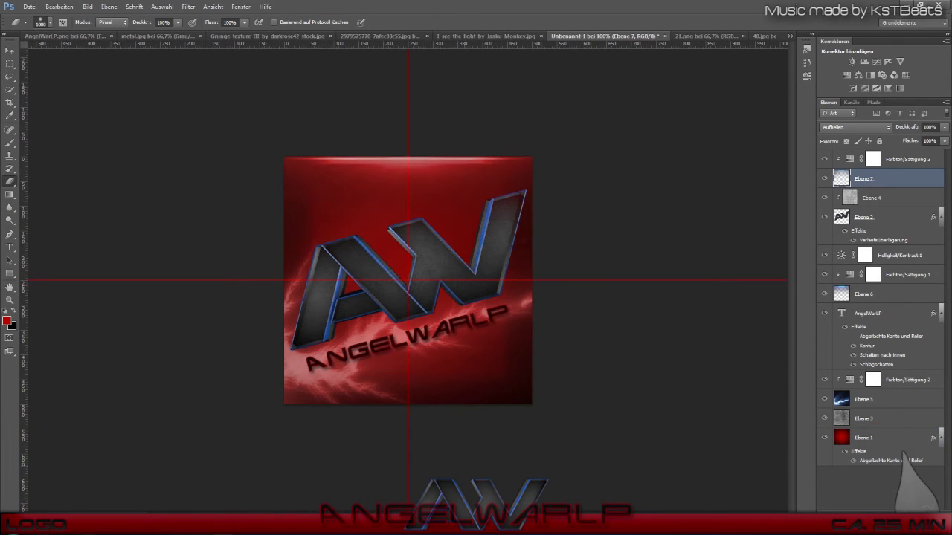
pyautogui.click(852, 61)
pyautogui.click(806, 75)
pyautogui.click(59, 7)
pyautogui.click(85, 17)
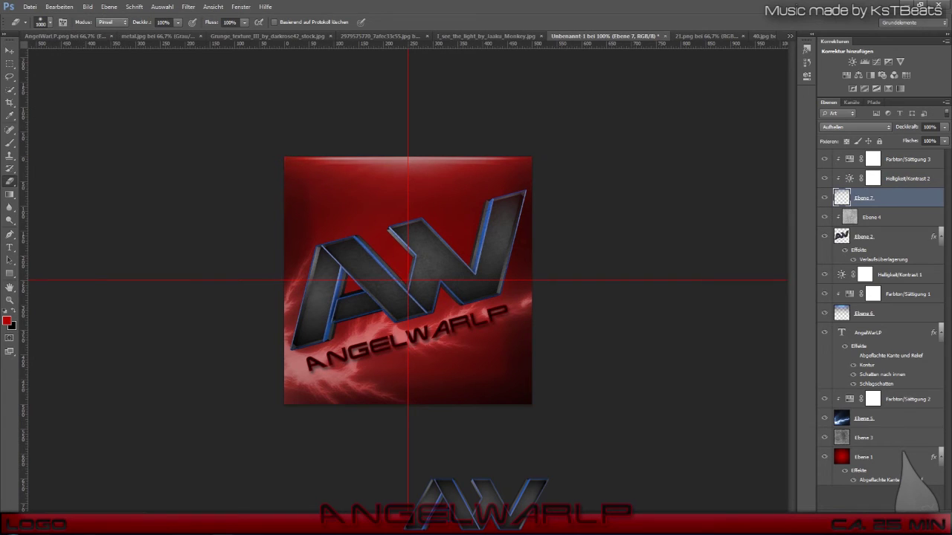
# - Add a 0%-opacity colour overlay to Ebene 2, then start styling background Ebene 1
pyautogui.doubleClick(900, 237)
pyautogui.click(613, 266)
pyautogui.moveTo(800, 193); pyautogui.dragTo(731, 193)
pyautogui.press('Return')
pyautogui.doubleClick(862, 466)
pyautogui.click(600, 223)
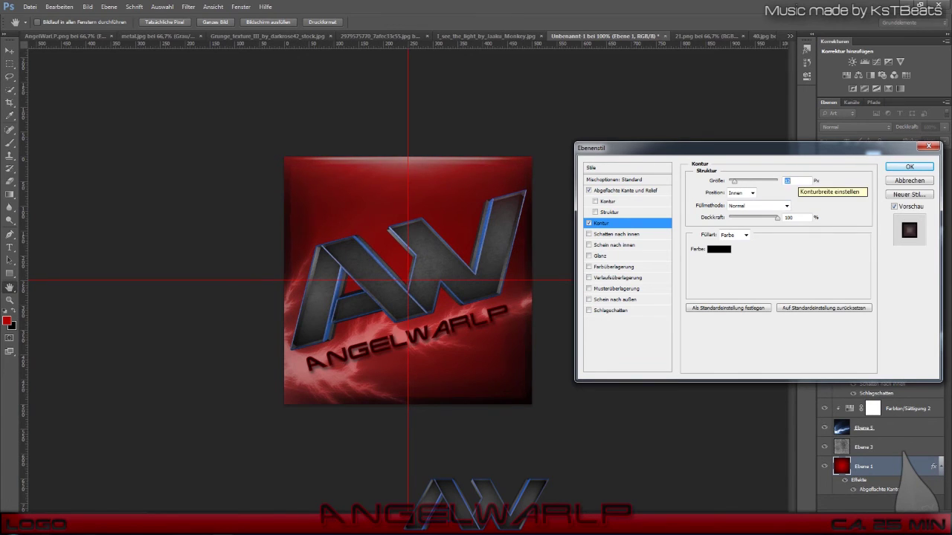
# - Confirm the background's black stroke and fill a thin left-edge strip black on a new layer
pyautogui.press('Return')
pyautogui.hotkey('ctrl', 'shift', 'alt', 'n')
pyautogui.press('m')
pyautogui.moveTo(285, 158); pyautogui.dragTo(287, 405)
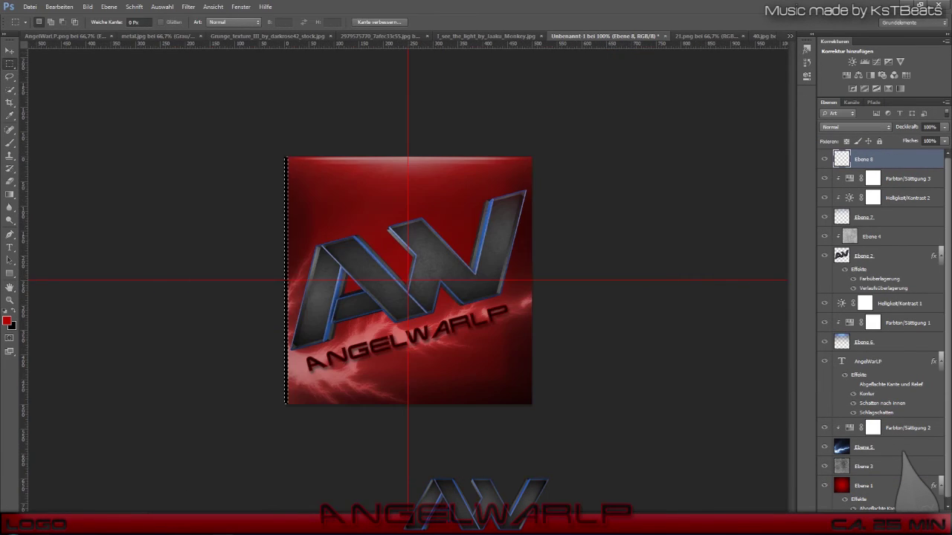
pyautogui.press('v')
# - Copy the black strip to the right and top edges and merge into one frame layer
pyautogui.hotkey('ctrl', 'BackSpace')
pyautogui.moveTo(286, 283); pyautogui.dragTo(530, 282)
pyautogui.hotkey('ctrl', 't')
pyautogui.moveTo(543, 417); pyautogui.dragTo(594, 281)
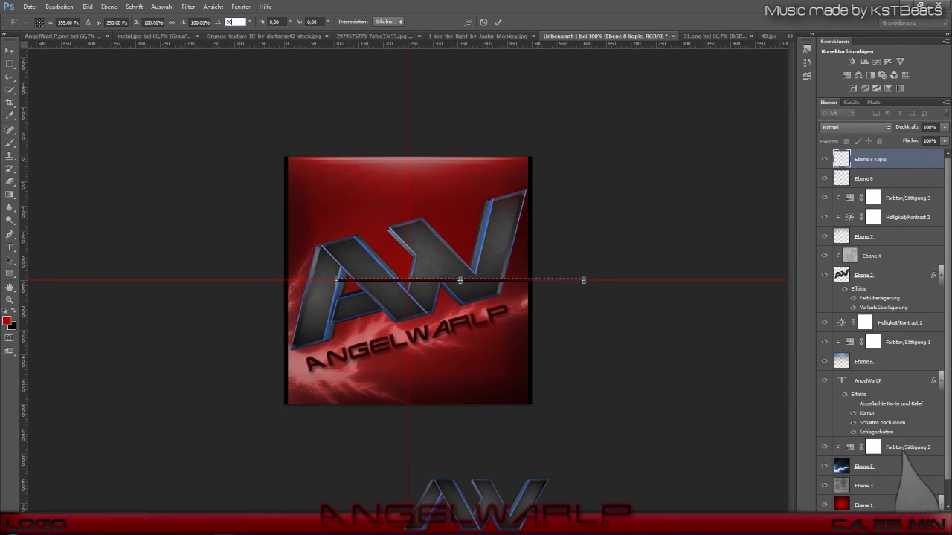
pyautogui.moveTo(461, 280); pyautogui.dragTo(416, 165)
pyautogui.hotkey('ctrl', 'd')
pyautogui.hotkey('ctrl', 'e')
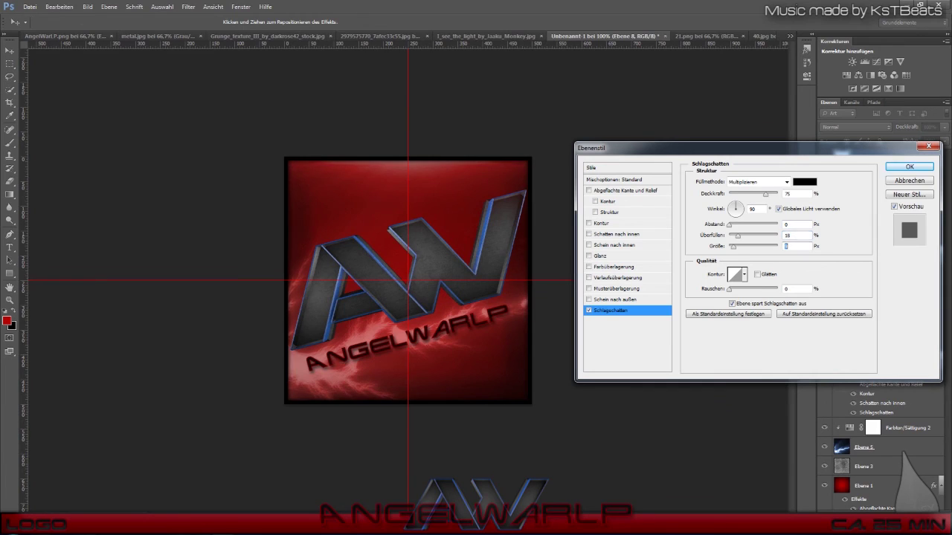
# - Give the black frame a Bevel and Emboss with depth 1000
pyautogui.click(625, 190)
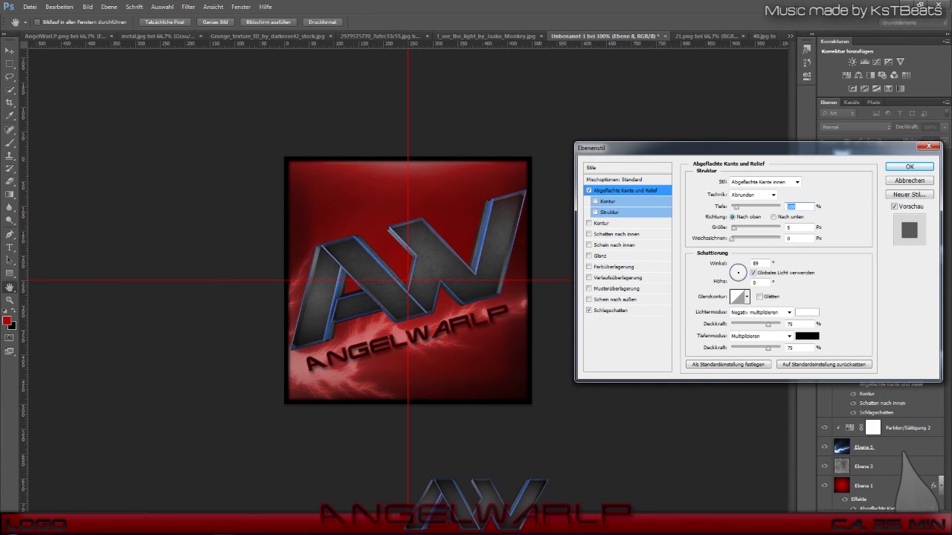
pyautogui.press('Tab')
pyautogui.press('Tab')
pyautogui.press('Tab')
pyautogui.write('90')
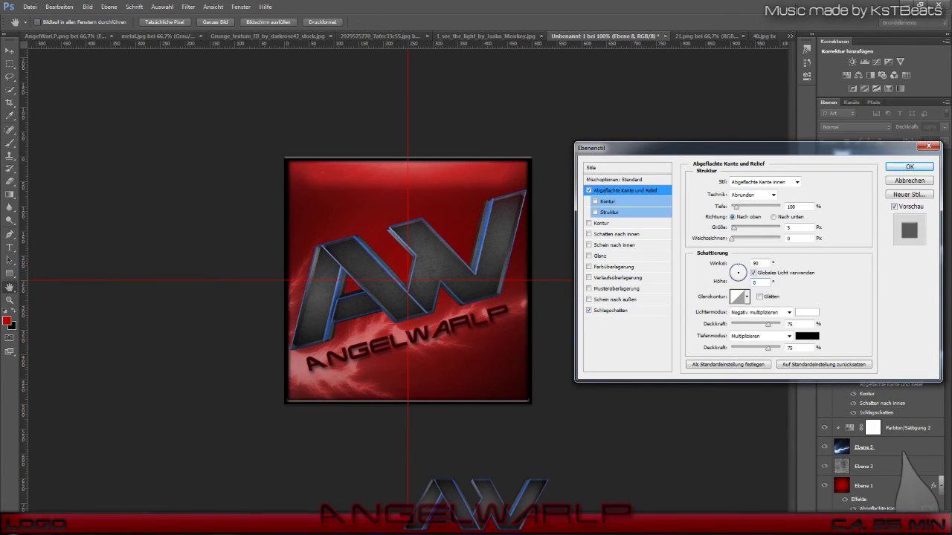
pyautogui.write('0')
pyautogui.hotkey('shift', 'Tab')
pyautogui.hotkey('shift', 'Tab')
pyautogui.write('16')
pyautogui.hotkey('shift', 'Tab')
pyautogui.hotkey('shift', 'Tab')
pyautogui.write('1000')
pyautogui.press('Tab')
pyautogui.write('0')
# - Make the bevel highlight colour dark grey and edit the gloss contour
pyautogui.click(807, 312)
pyautogui.click(662, 122)
pyautogui.click(738, 297)
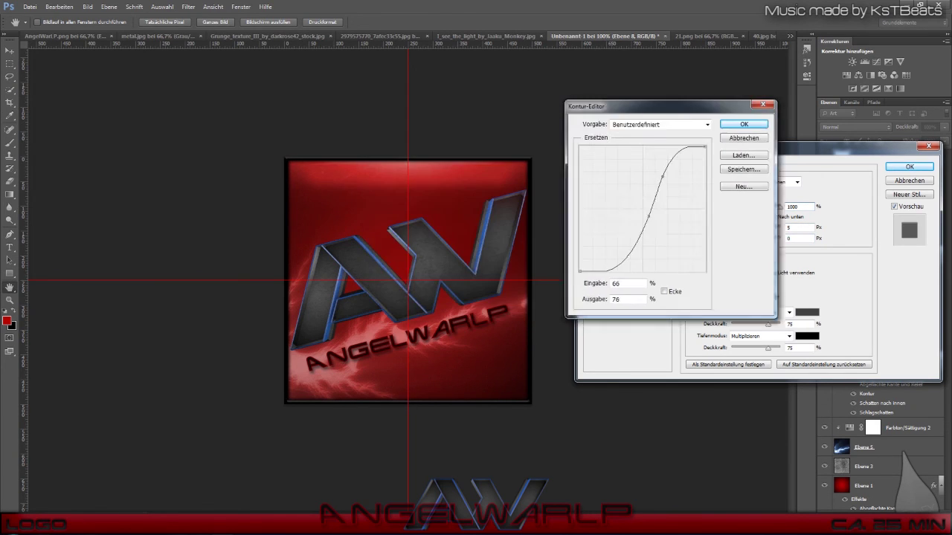